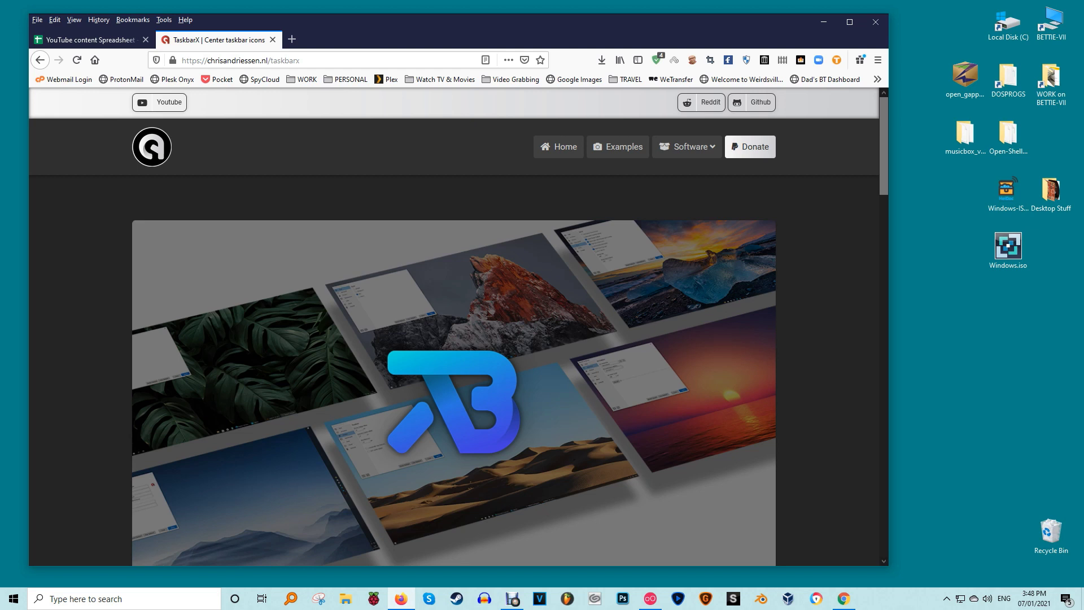
Step: Download the Portable Zip X64 build of TaskbarX and save it to the desktop
{"action": "scroll", "coordinate": [459, 326], "scroll_direction": "down", "scroll_amount": 6}
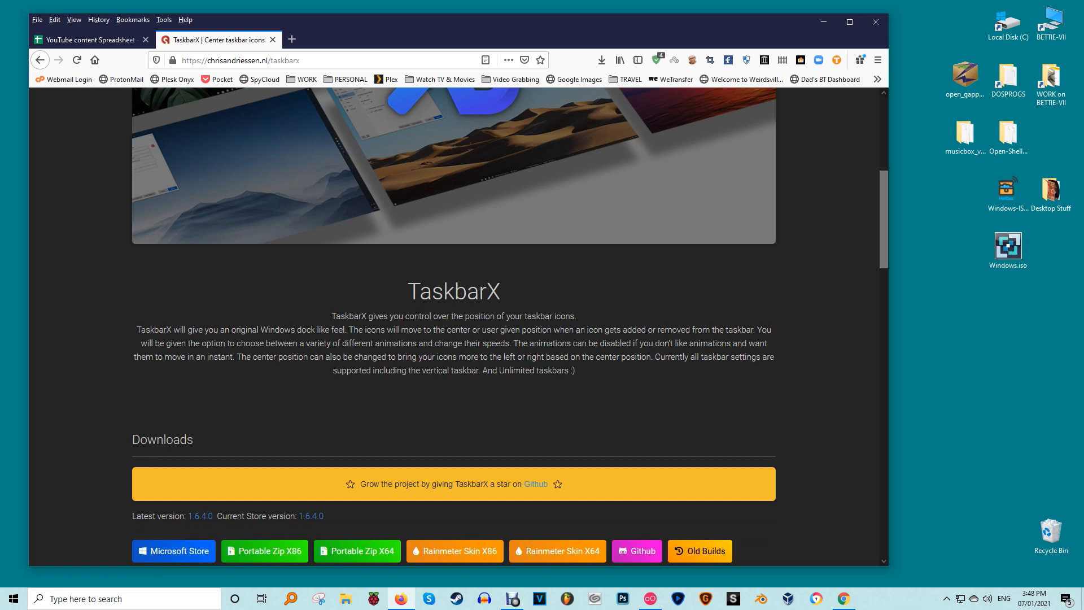
{"action": "scroll", "coordinate": [454, 326], "scroll_direction": "up", "scroll_amount": 7}
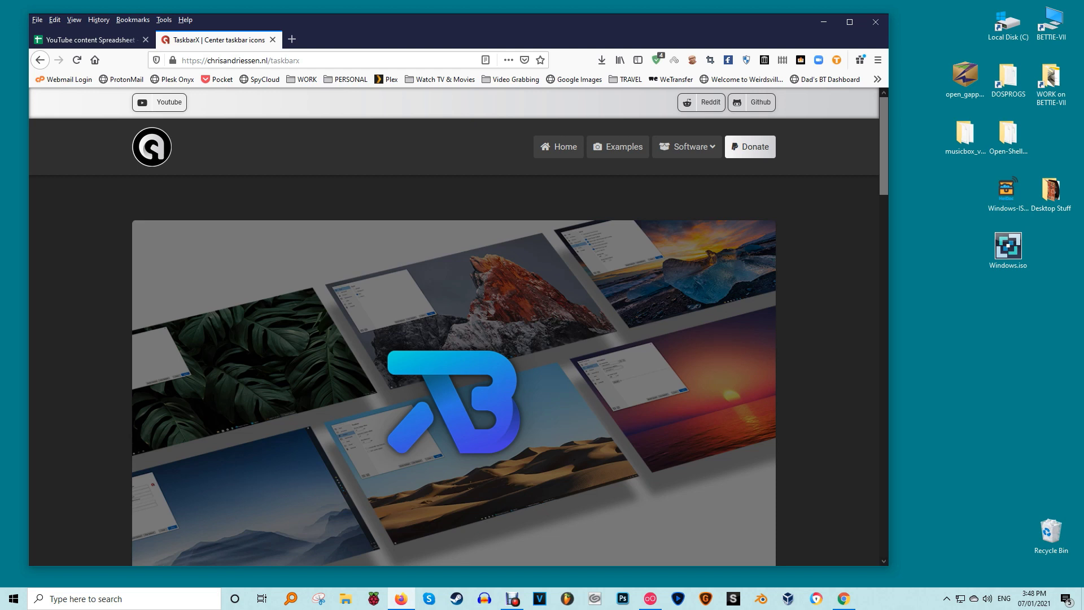
{"action": "scroll", "coordinate": [459, 326], "scroll_direction": "down", "scroll_amount": 5}
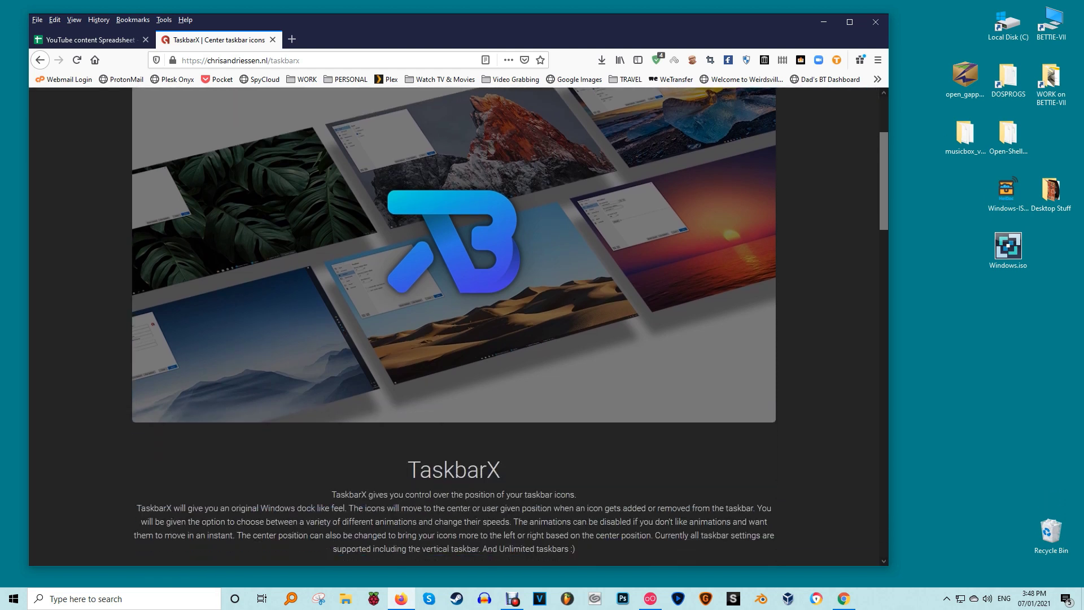
{"action": "scroll", "coordinate": [458, 326], "scroll_direction": "down", "scroll_amount": 5}
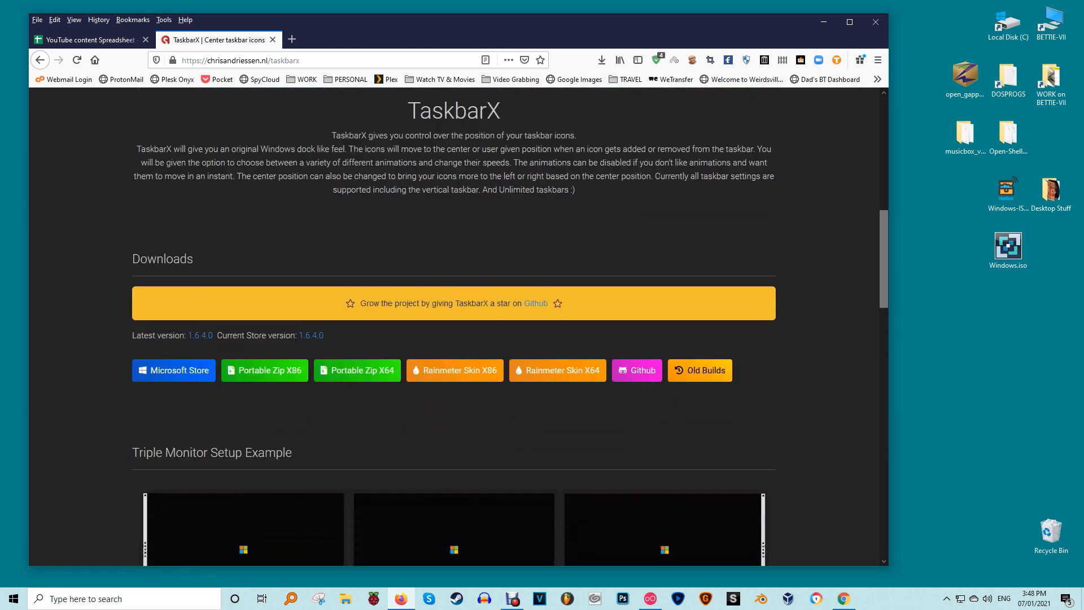
{"action": "left_click", "coordinate": [357, 313]}
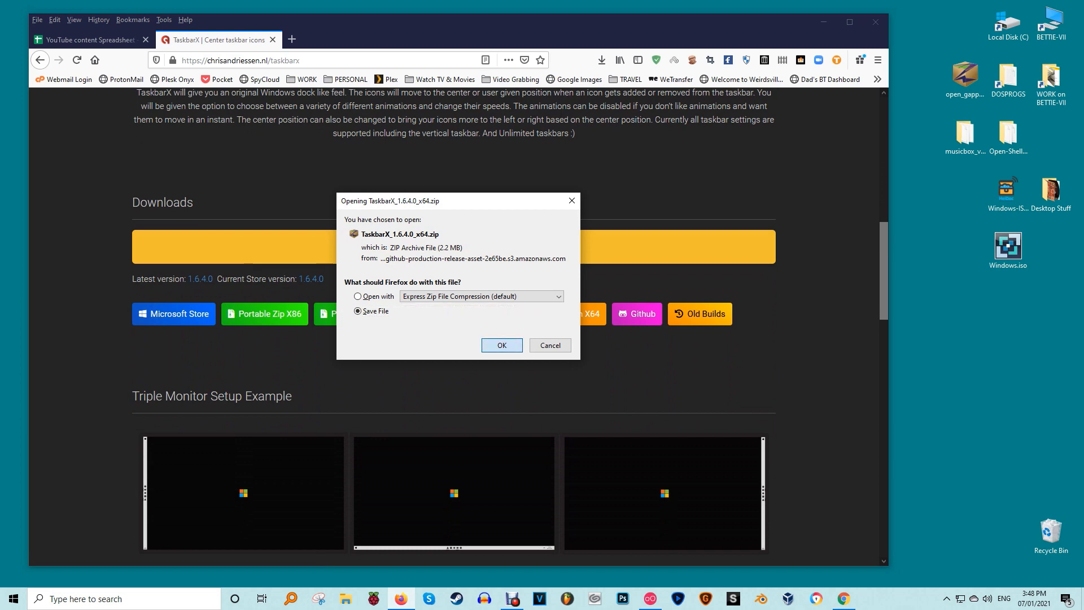
{"action": "key", "text": "Return"}
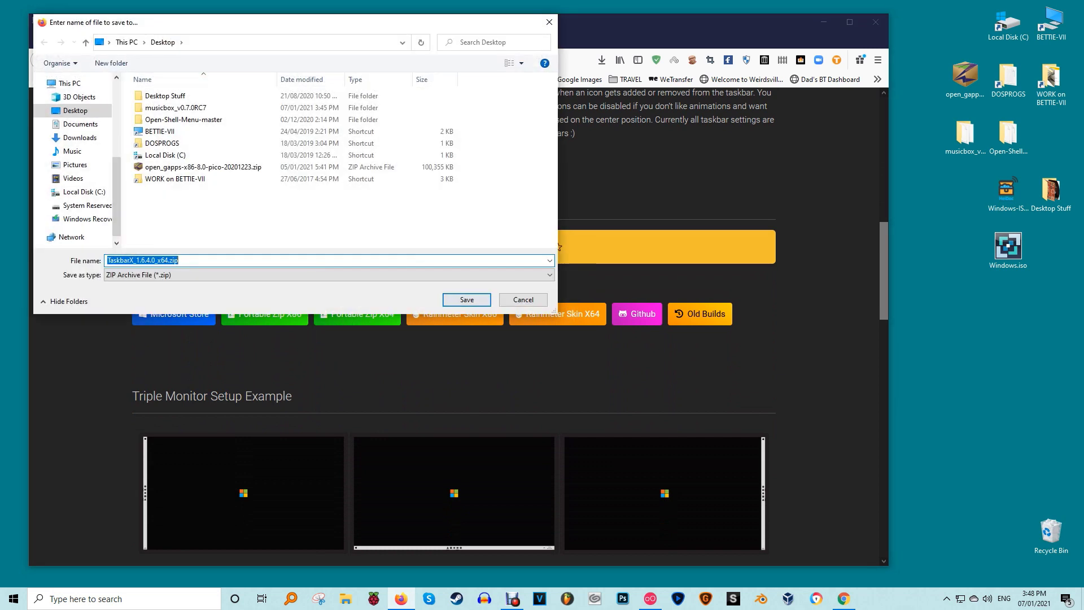
{"action": "left_click", "coordinate": [467, 299]}
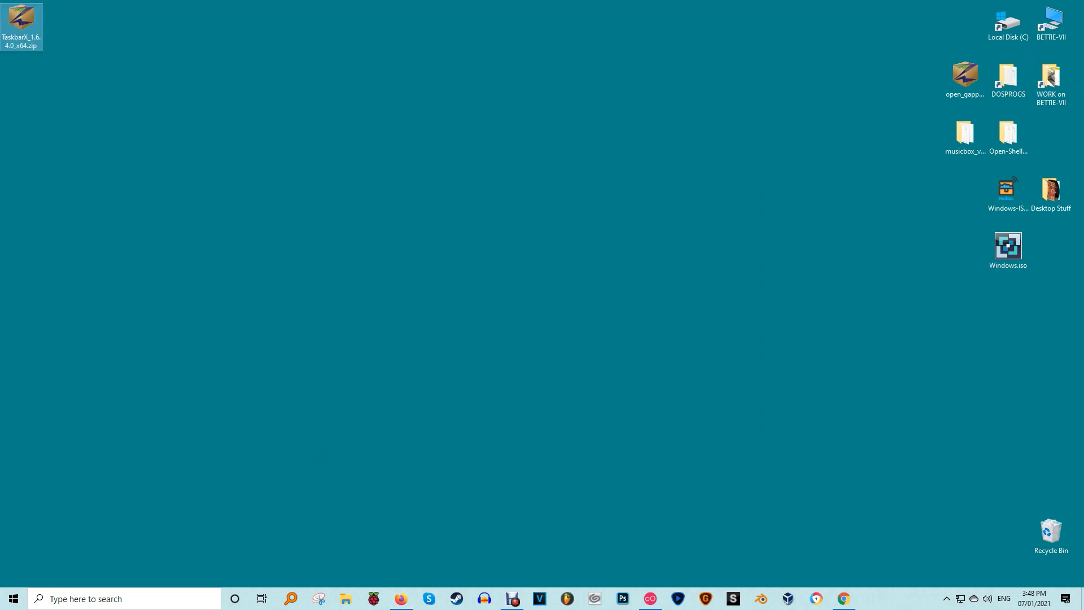
Step: Extract the TaskbarX_1.6.4.0_x64 archive with 7-Zip into its own desktop folder and open that folder
{"action": "right_click", "coordinate": [21, 15]}
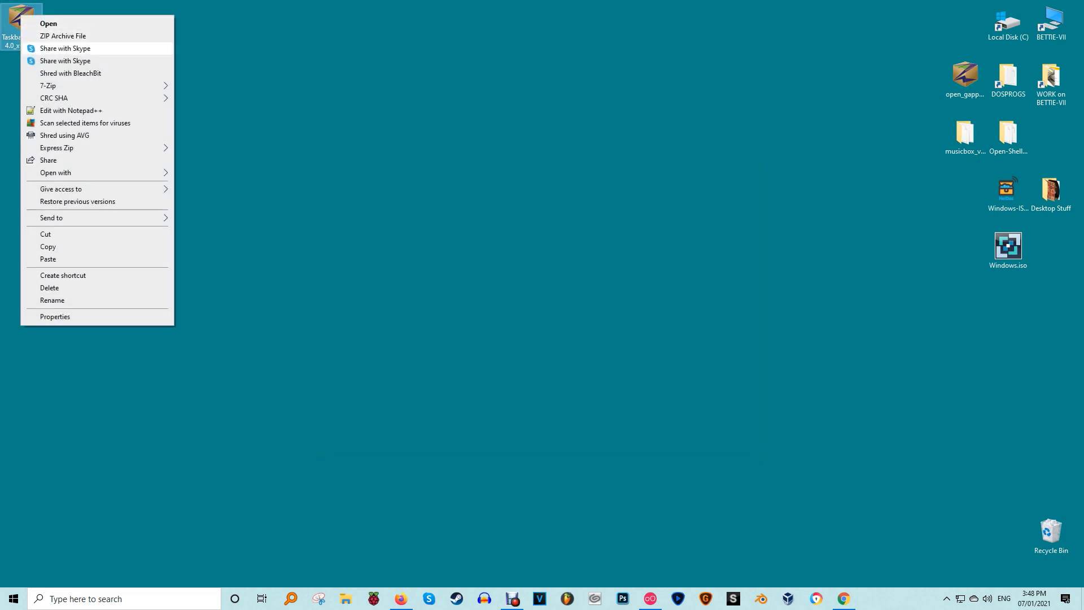
{"action": "mouse_move", "coordinate": [85, 85]}
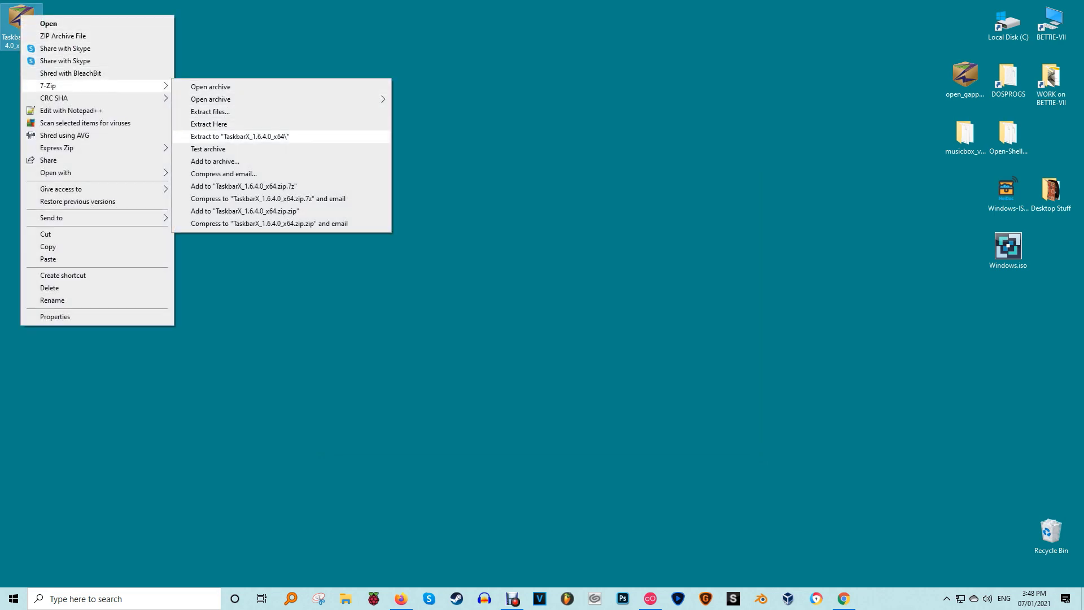
{"action": "left_click", "coordinate": [240, 136]}
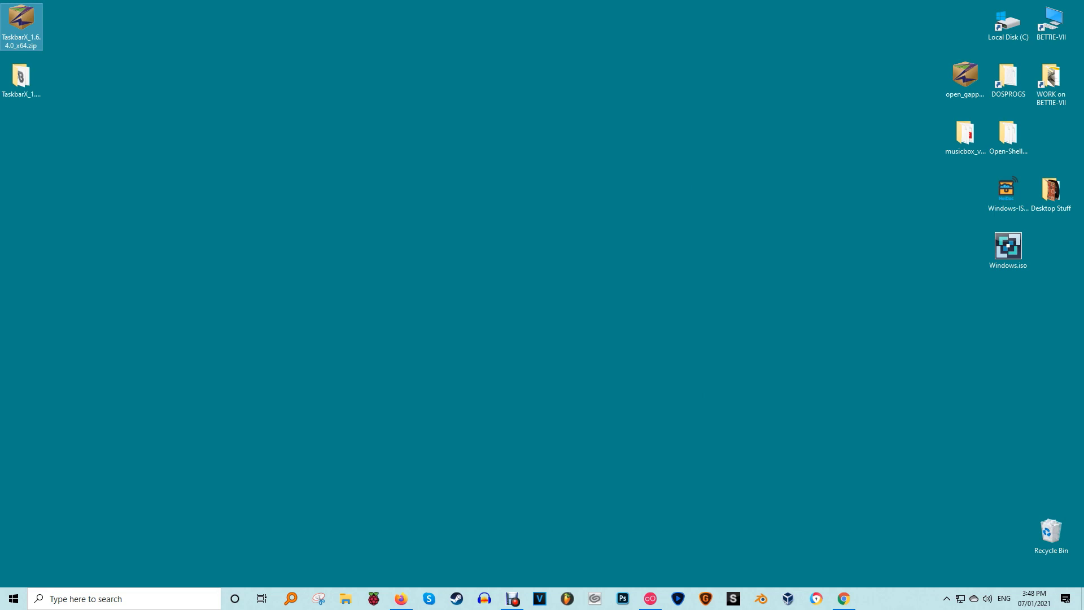
{"action": "double_click", "coordinate": [21, 79]}
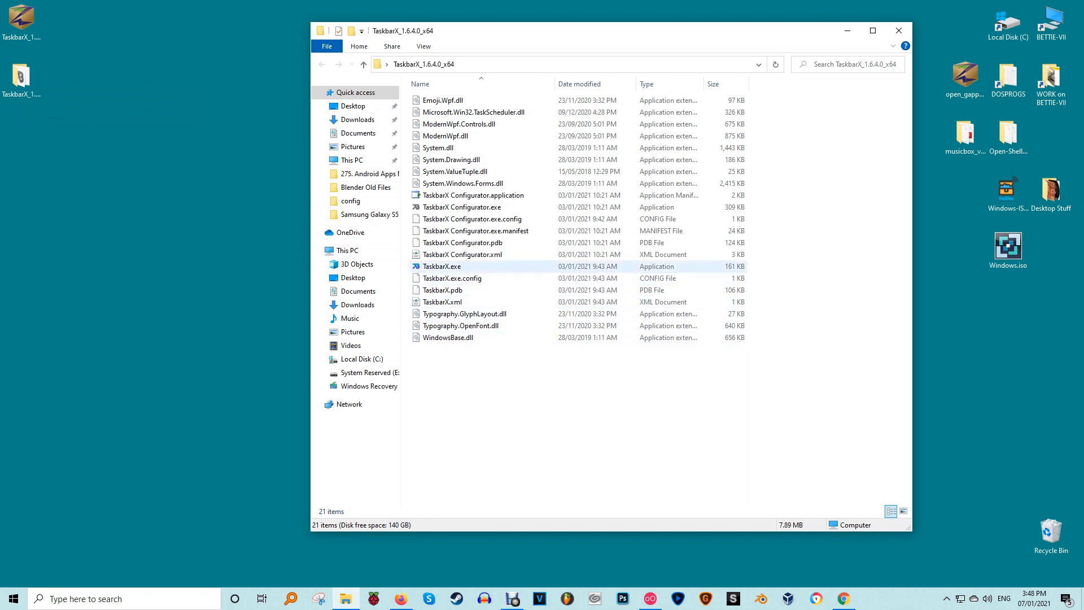
Step: Run TaskbarX.exe and TaskbarX Configurator.exe from the extracted folder
{"action": "left_click", "coordinate": [442, 266]}
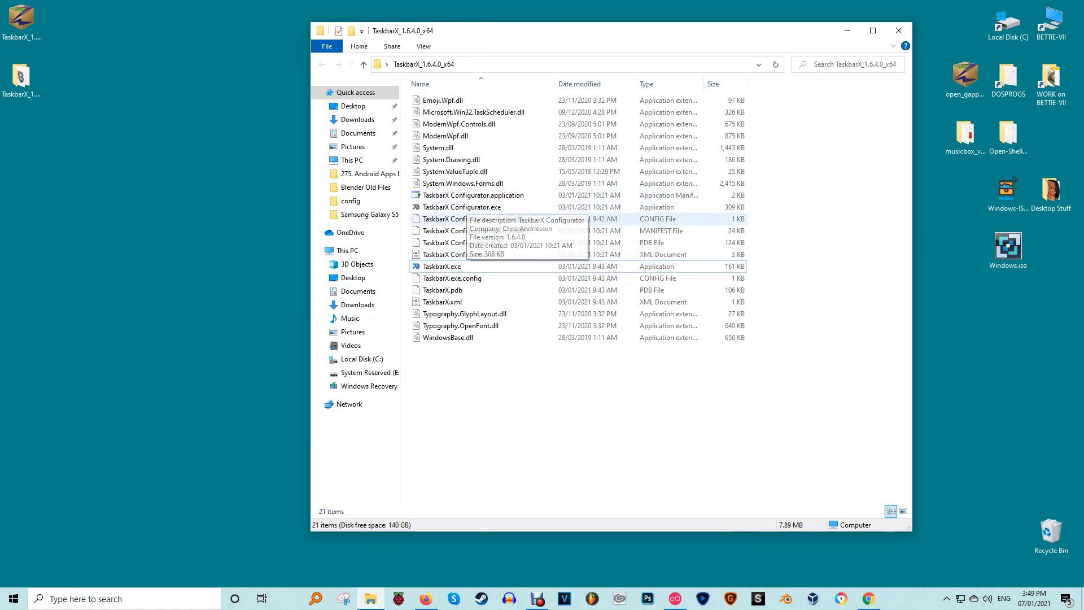
{"action": "left_click", "coordinate": [462, 207]}
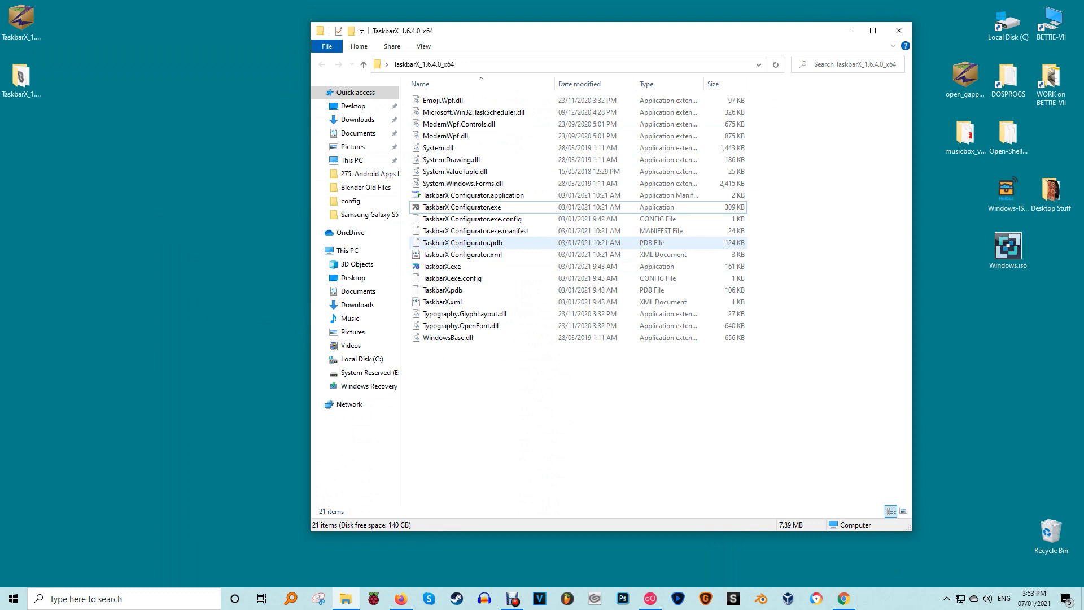
Step: Pin both TaskbarX Configurator.exe and TaskbarX.exe to Start
{"action": "left_click", "coordinate": [460, 207]}
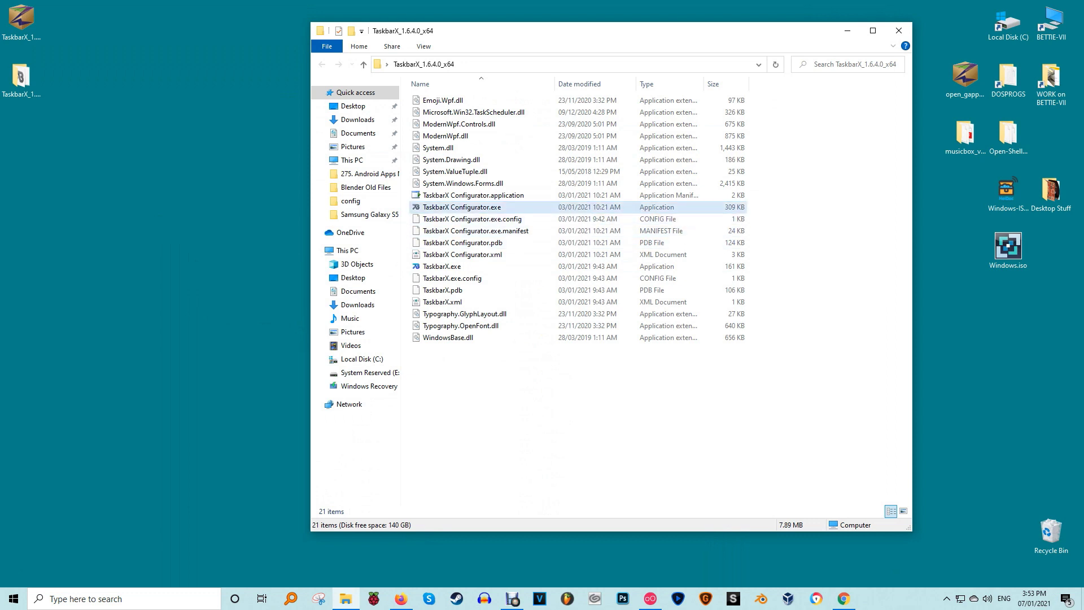
{"action": "right_click", "coordinate": [460, 207]}
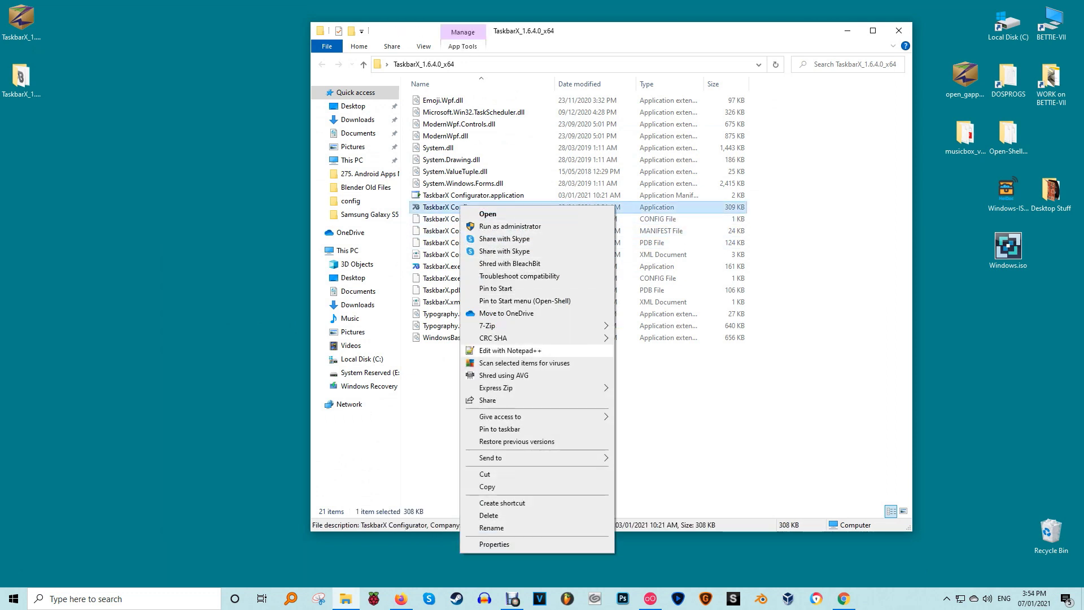
{"action": "left_click", "coordinate": [496, 288]}
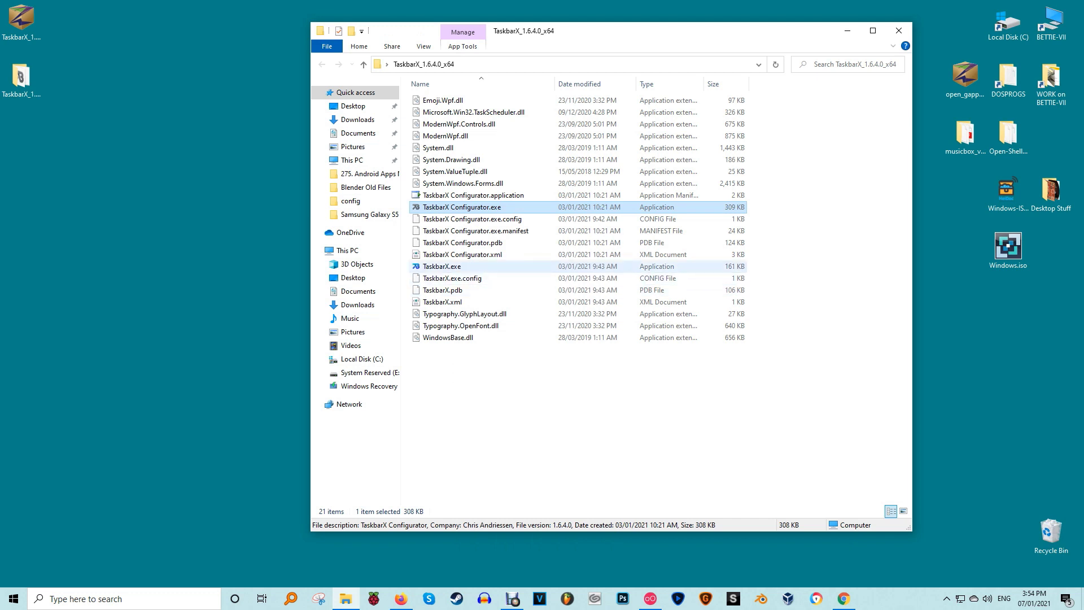
{"action": "left_click", "coordinate": [442, 266]}
{"action": "right_click", "coordinate": [468, 266]}
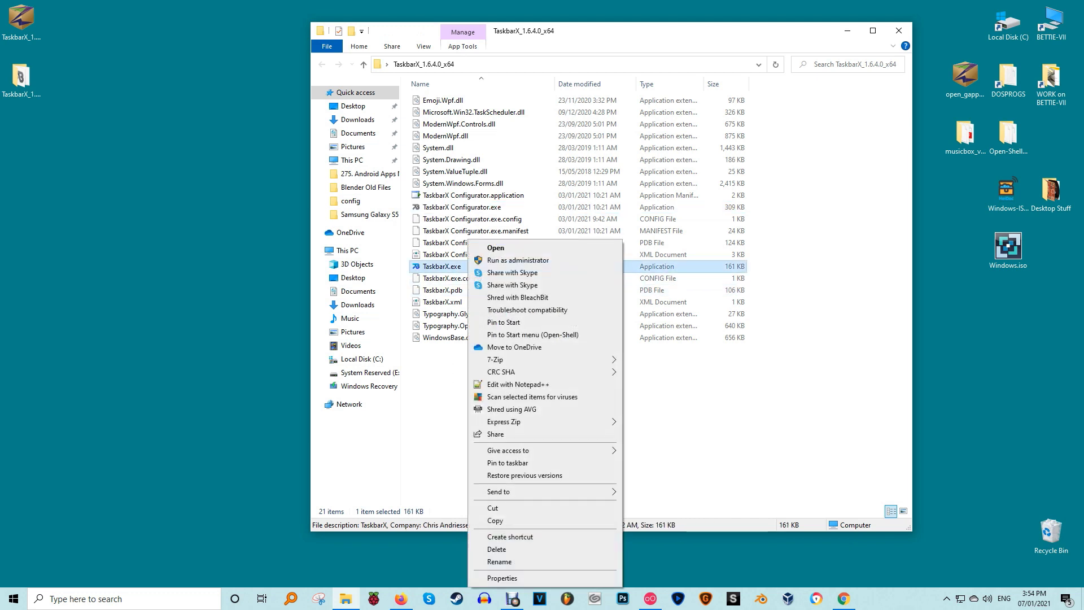
{"action": "left_click", "coordinate": [504, 322]}
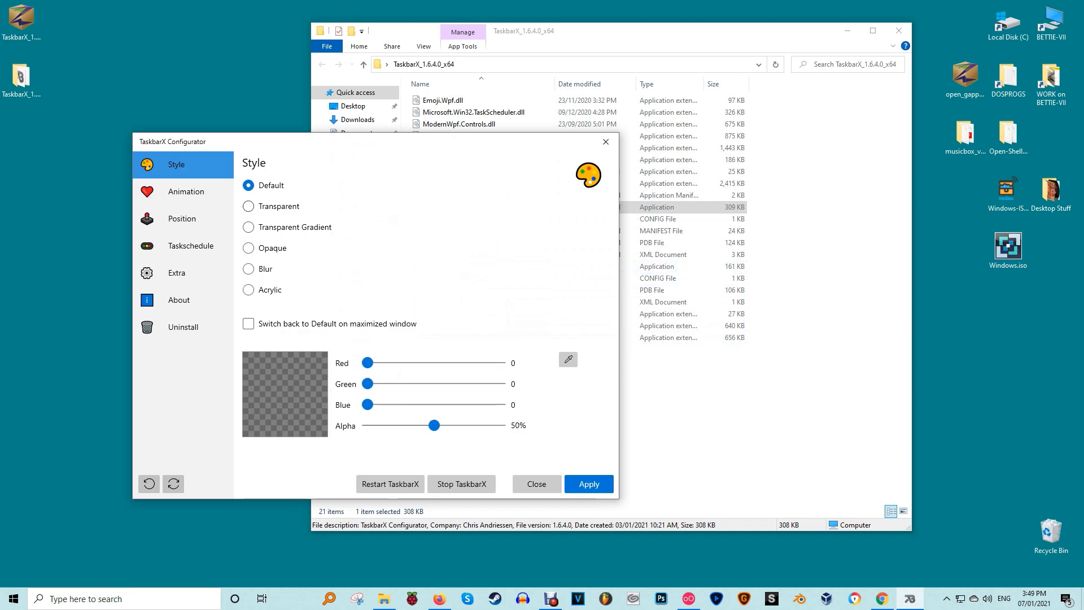
Step: Try out the Transparent, Transparent Gradient, Opaque, Blur and Acrylic taskbar styles, applying each one in turn
{"action": "left_click", "coordinate": [248, 207]}
{"action": "left_click", "coordinate": [588, 484]}
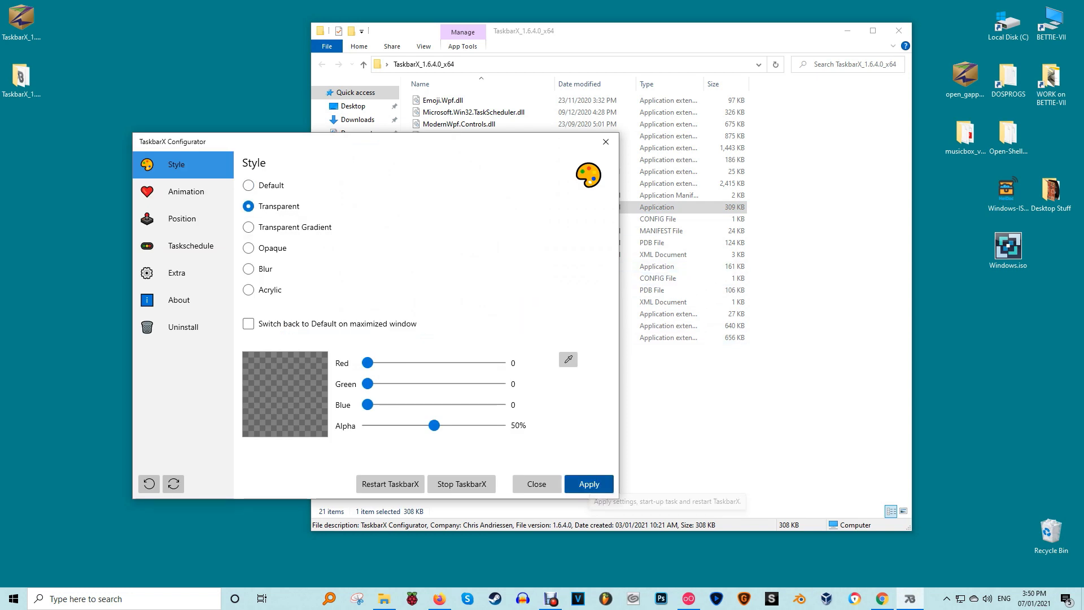
{"action": "left_click", "coordinate": [248, 227]}
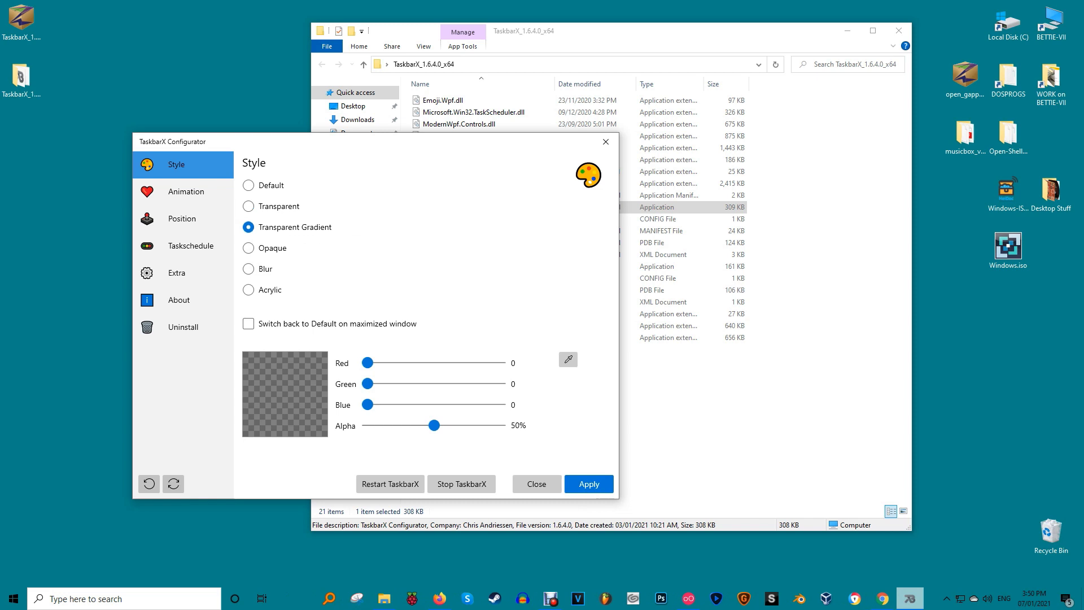
{"action": "left_click", "coordinate": [588, 484]}
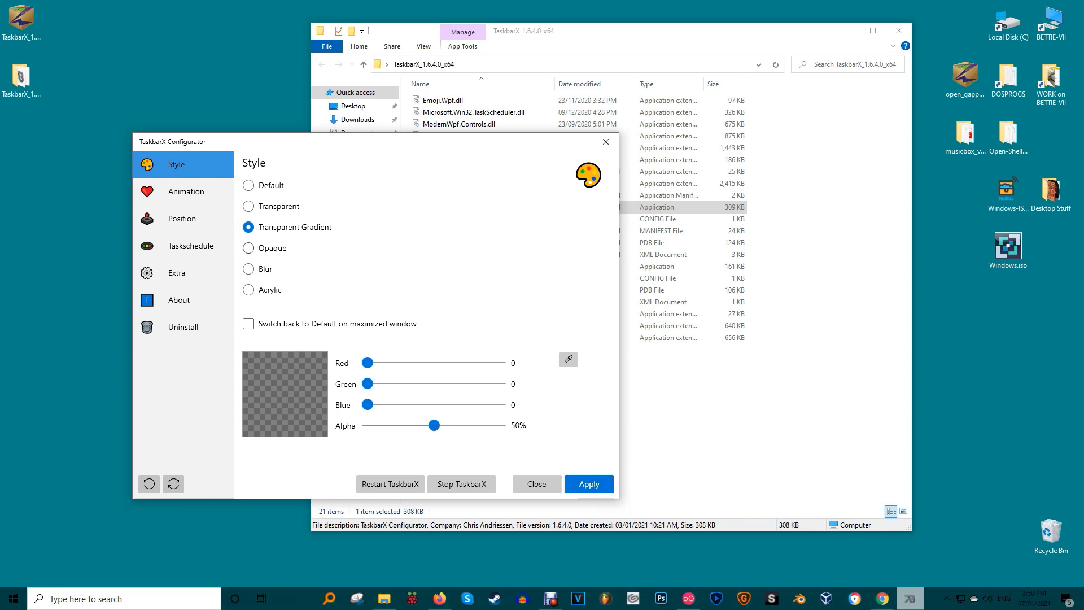
{"action": "left_click", "coordinate": [248, 248]}
{"action": "left_click", "coordinate": [588, 484]}
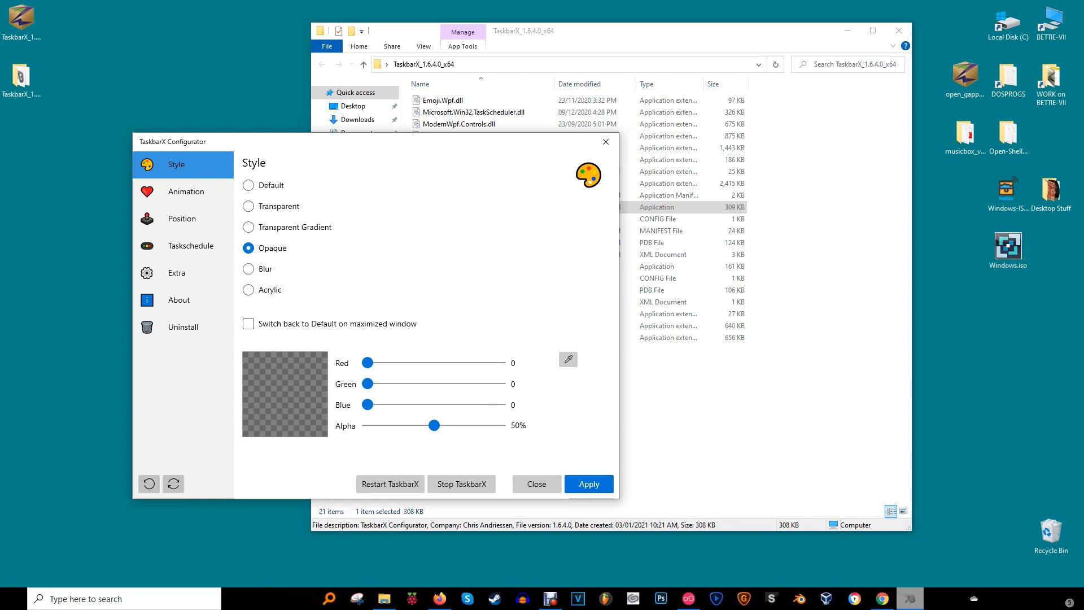
{"action": "left_click", "coordinate": [249, 269]}
{"action": "left_click", "coordinate": [588, 484]}
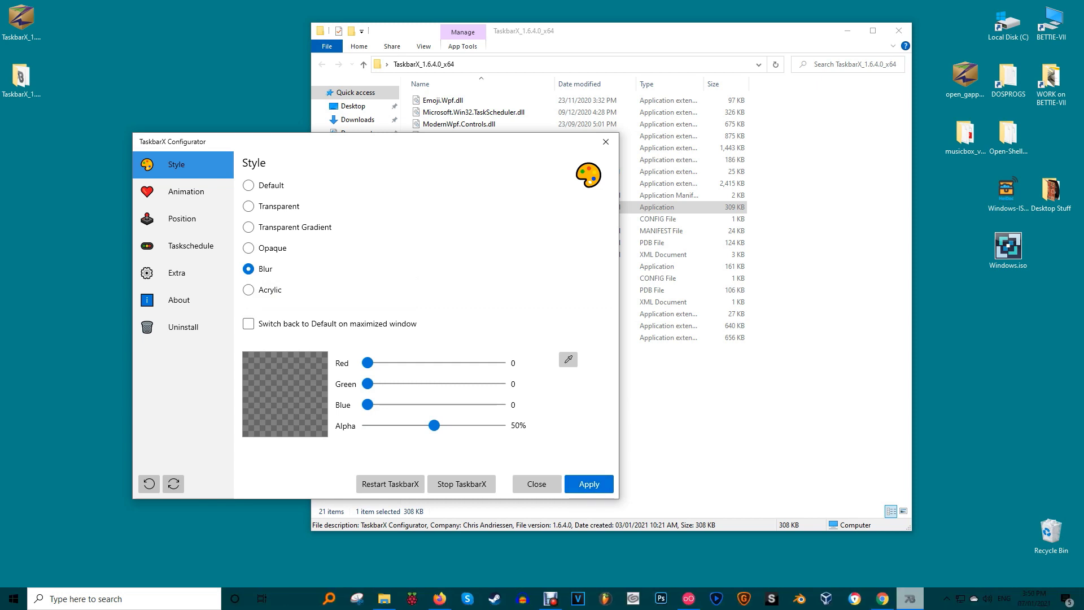
{"action": "left_click", "coordinate": [267, 291]}
{"action": "left_click", "coordinate": [594, 484]}
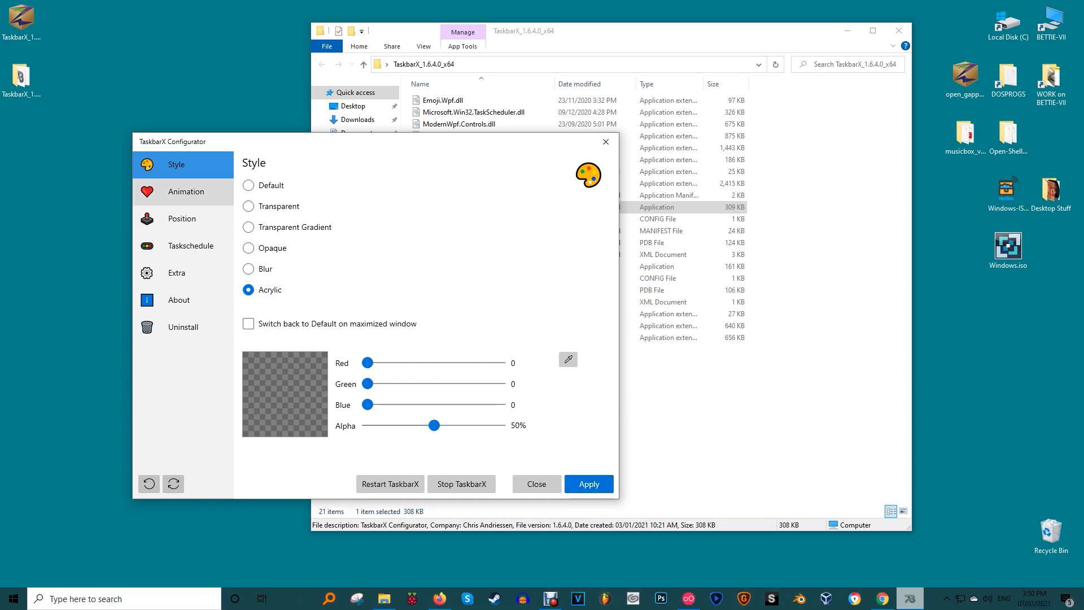
Step: Set both the Animation Style and the Animation Style OnBattery to quarteaseoutin
{"action": "left_click", "coordinate": [186, 191]}
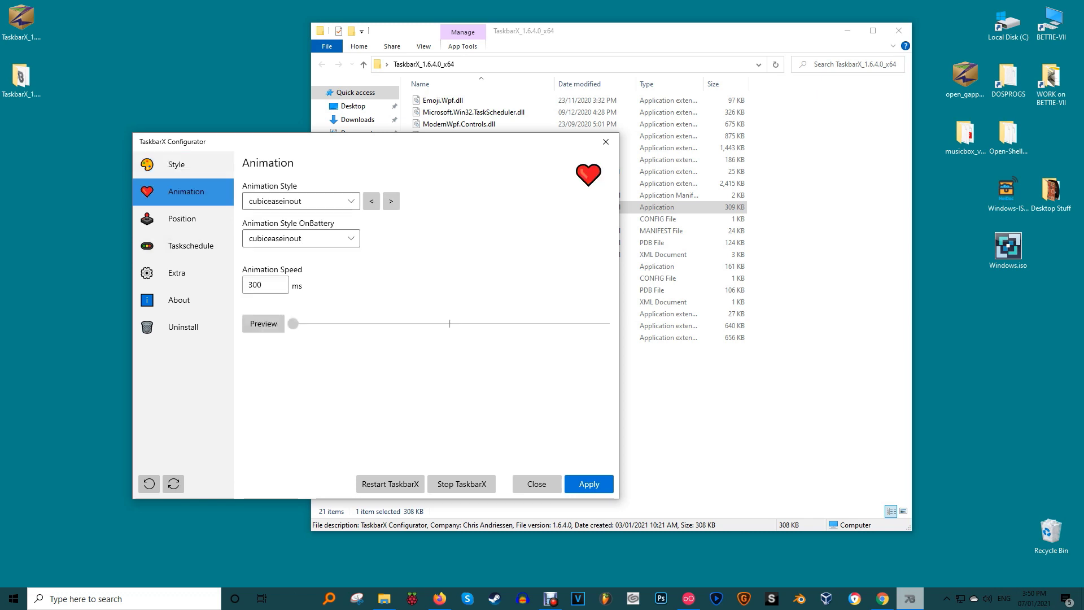
{"action": "left_click", "coordinate": [316, 201]}
{"action": "scroll", "coordinate": [301, 308], "scroll_direction": "up", "scroll_amount": 1}
{"action": "left_click", "coordinate": [301, 360]}
{"action": "left_click", "coordinate": [301, 238]}
{"action": "scroll", "coordinate": [301, 390], "scroll_direction": "down", "scroll_amount": 3}
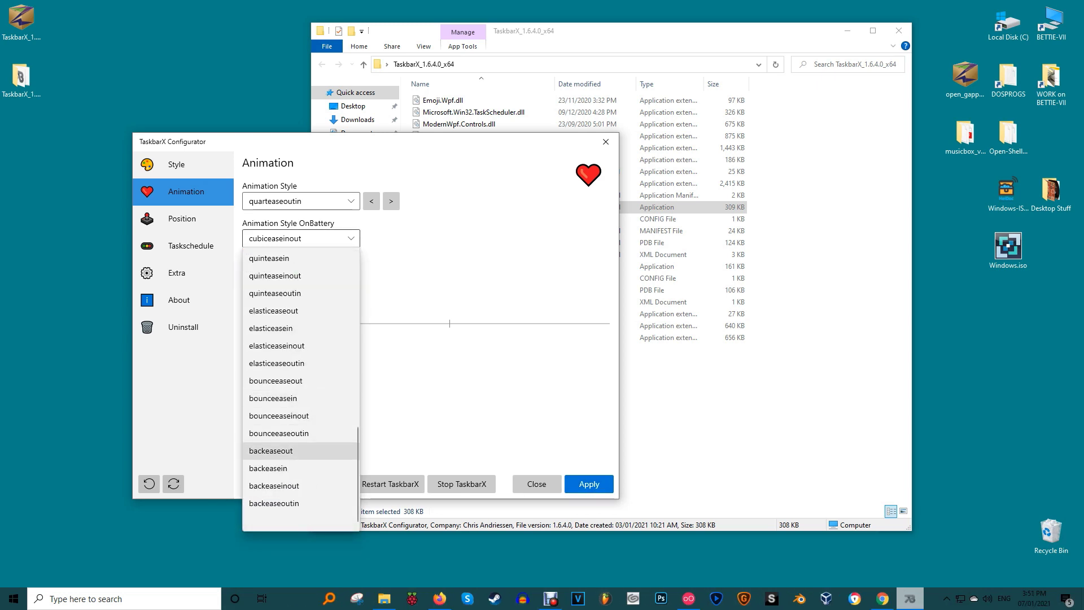
{"action": "key", "text": "Escape"}
{"action": "left_click", "coordinate": [300, 239]}
{"action": "scroll", "coordinate": [301, 311], "scroll_direction": "up", "scroll_amount": 6}
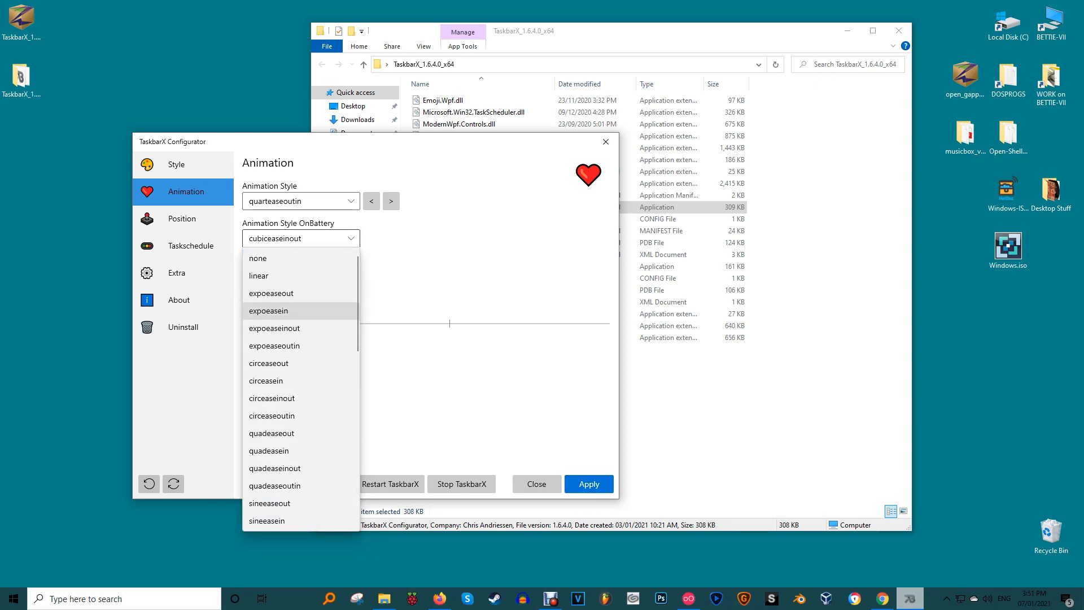
{"action": "left_click", "coordinate": [300, 238]}
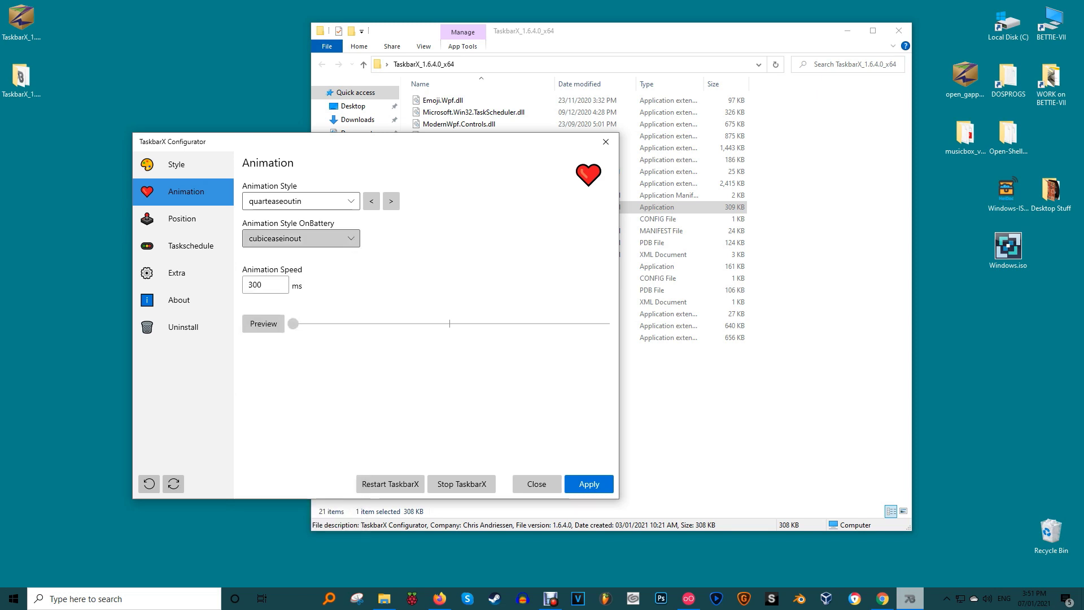
{"action": "left_click", "coordinate": [300, 238]}
{"action": "left_click", "coordinate": [275, 380]}
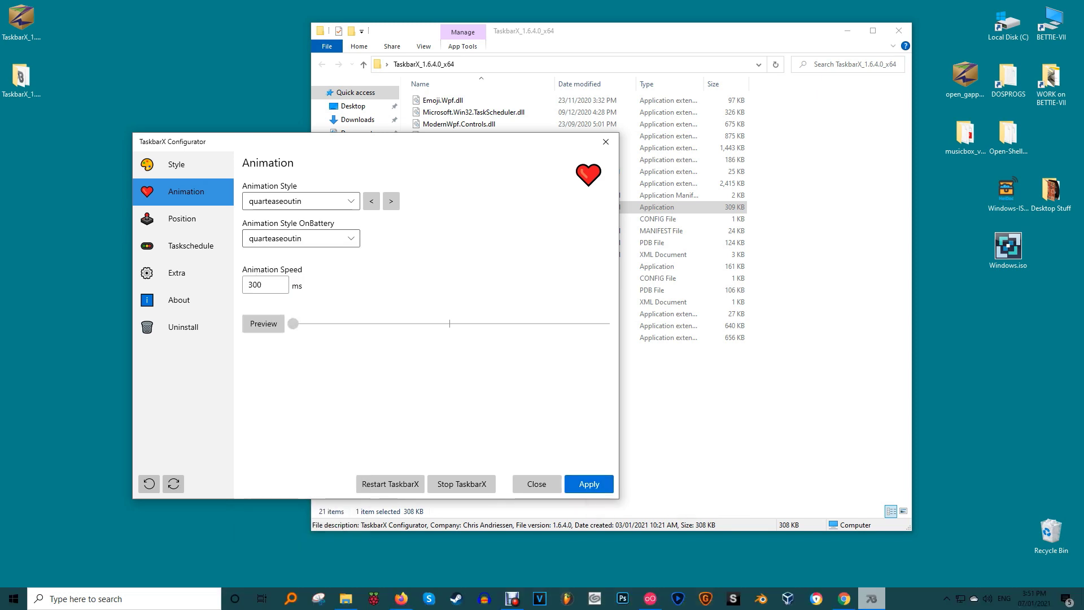
Step: Set both the Animation Style and the Animation Style OnBattery to linear and apply the settings
{"action": "left_click", "coordinate": [301, 201]}
{"action": "scroll", "coordinate": [301, 339], "scroll_direction": "up", "scroll_amount": 5}
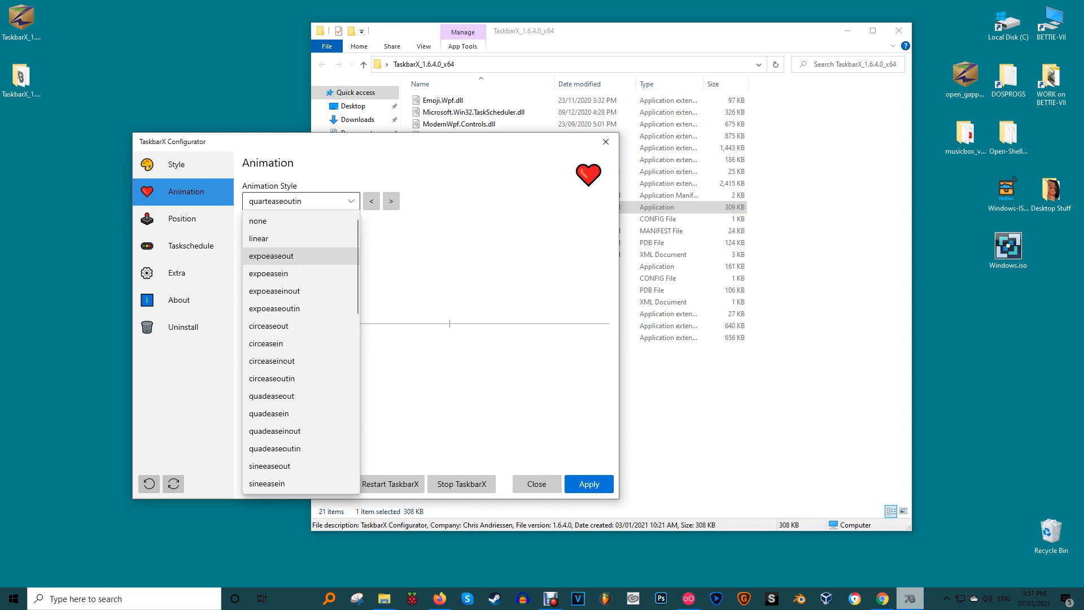
{"action": "left_click", "coordinate": [266, 238]}
{"action": "left_click", "coordinate": [301, 238]}
{"action": "scroll", "coordinate": [300, 276], "scroll_direction": "up", "scroll_amount": 7}
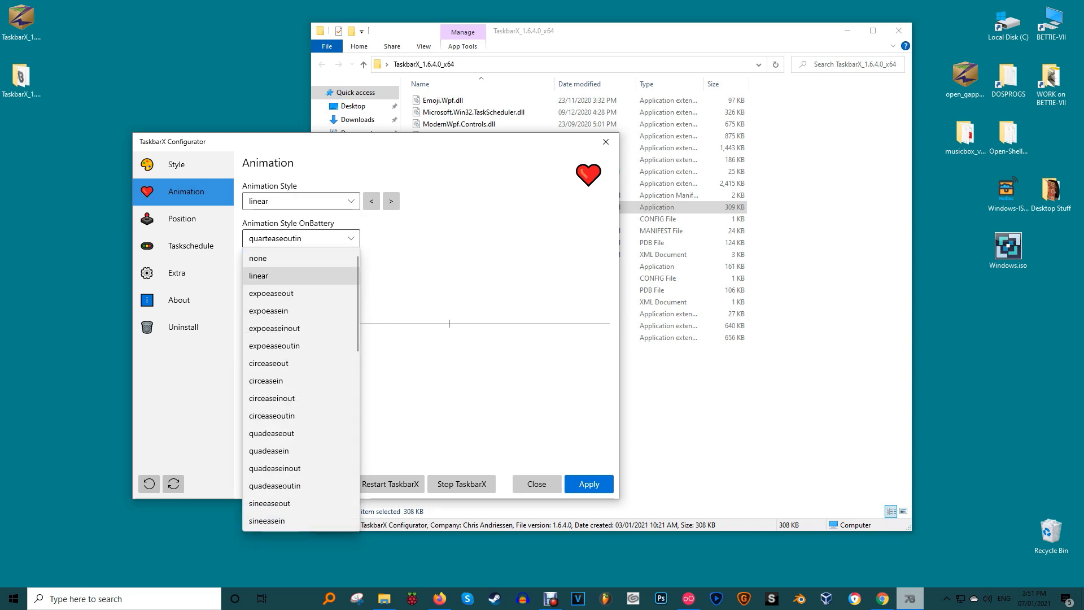
{"action": "left_click", "coordinate": [300, 276]}
{"action": "left_click", "coordinate": [589, 484]}
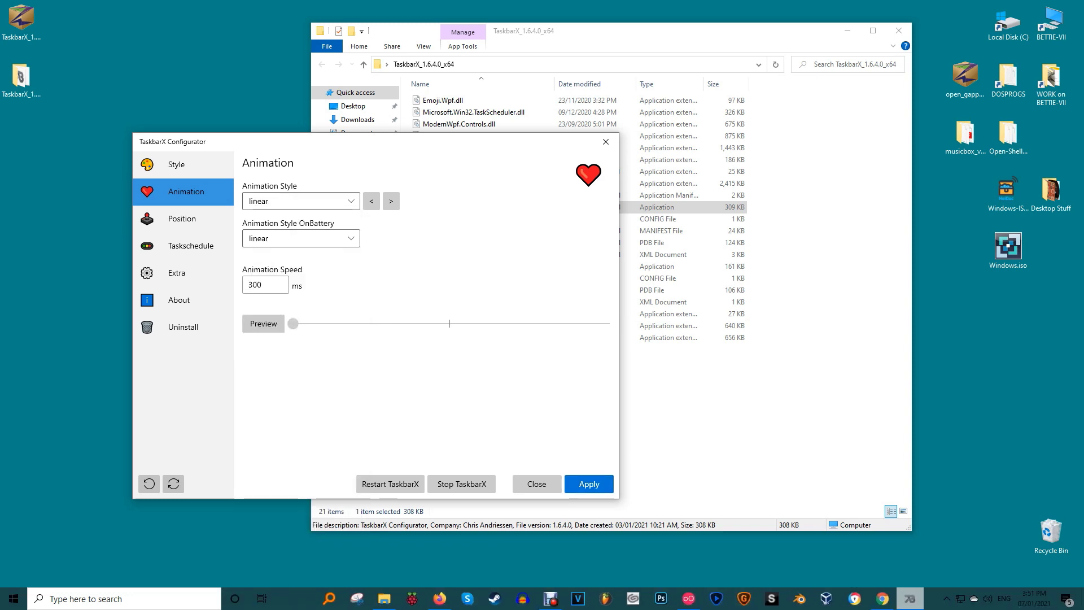
Step: Try the Compensate Tray Clock position option, applying it turned on and again turned off
{"action": "left_click", "coordinate": [182, 218]}
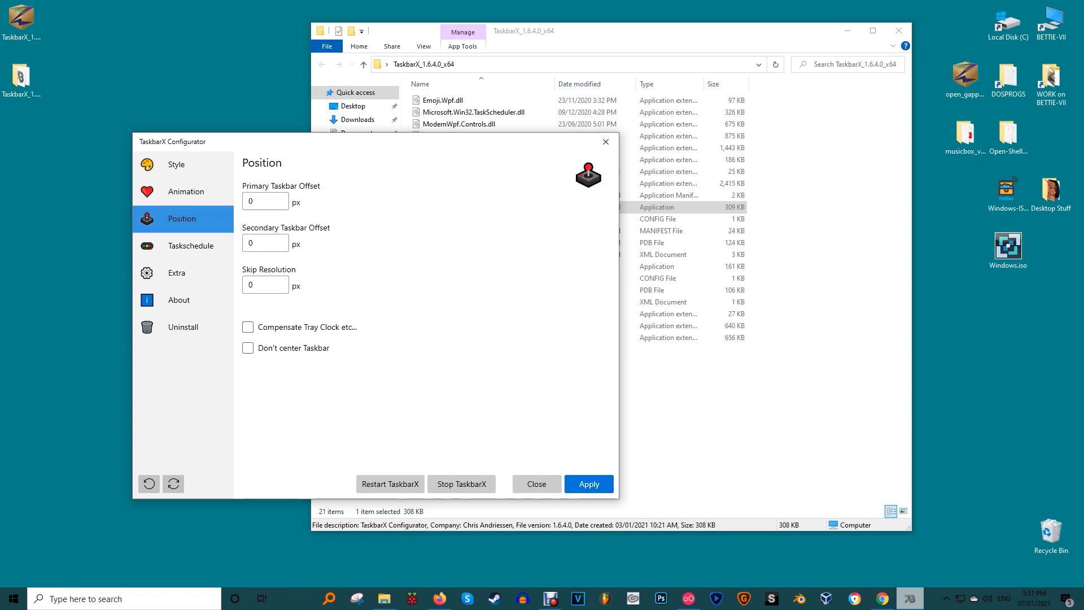
{"action": "left_click", "coordinate": [248, 327]}
{"action": "left_click", "coordinate": [588, 484]}
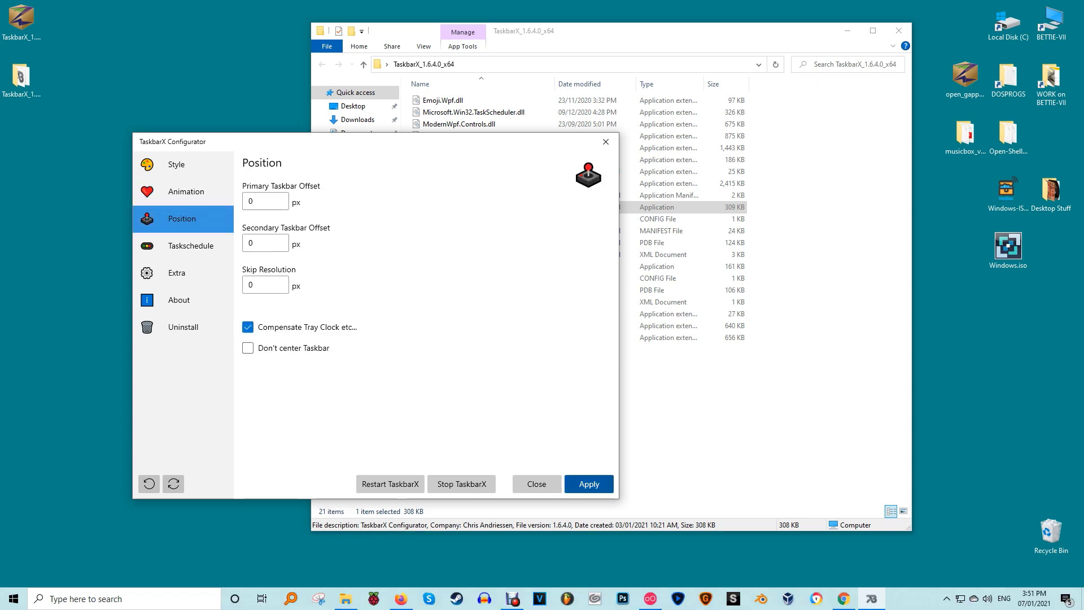
{"action": "left_click", "coordinate": [292, 327]}
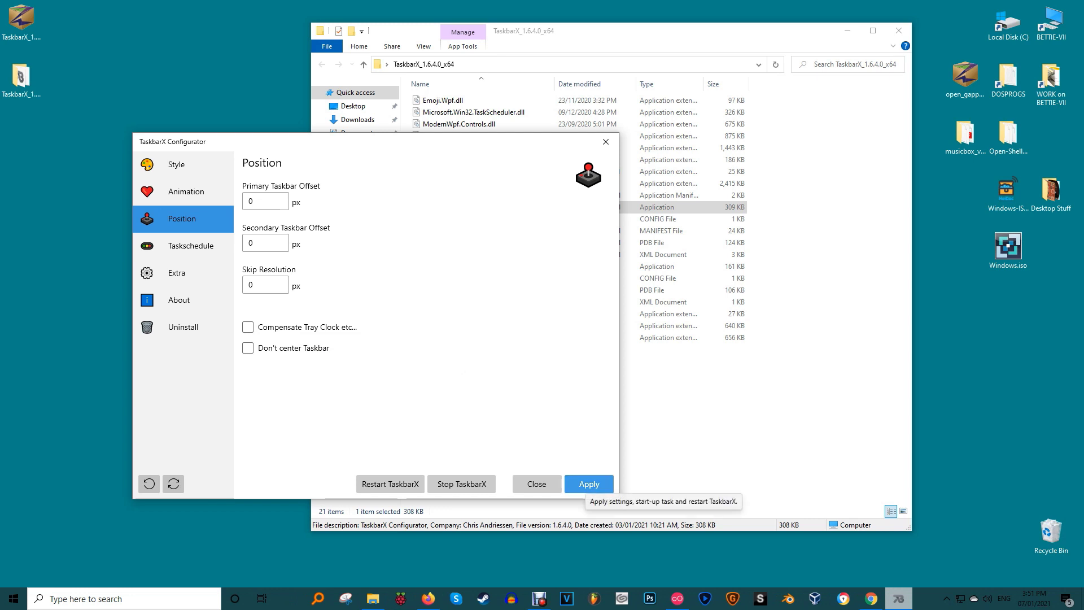
{"action": "left_click", "coordinate": [588, 484]}
Step: Try a Secondary Taskbar Offset of -1 px and clear the entry
{"action": "double_click", "coordinate": [259, 242]}
{"action": "type", "text": "-1"}
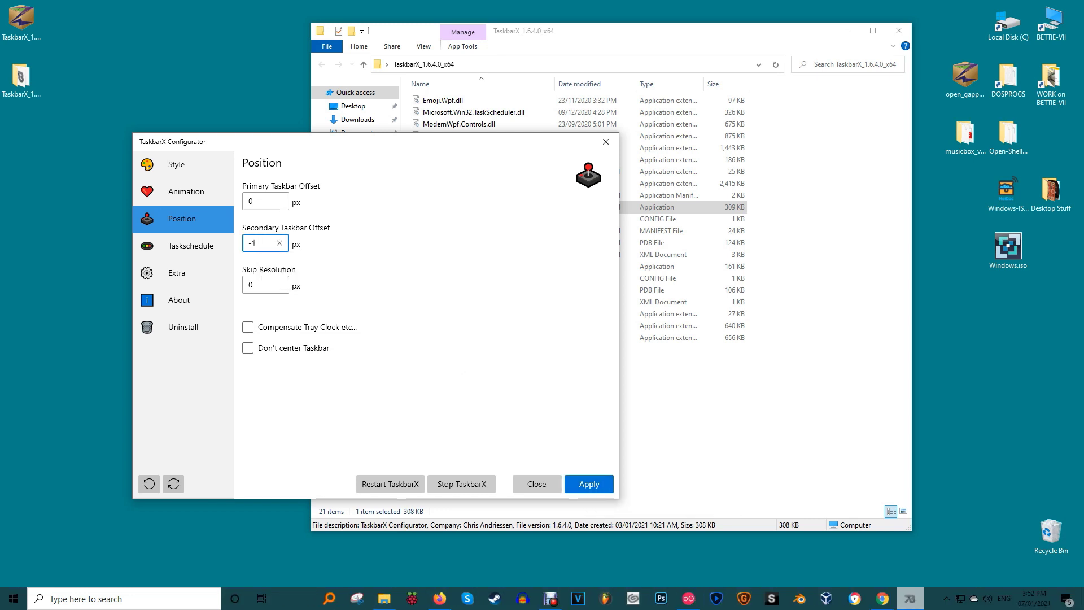
{"action": "key", "text": "ctrl+a"}
{"action": "key", "text": "BackSpace"}
Step: Look over the Taskschedule and Extra settings, and apply the Default taskbar style
{"action": "left_click", "coordinate": [191, 245]}
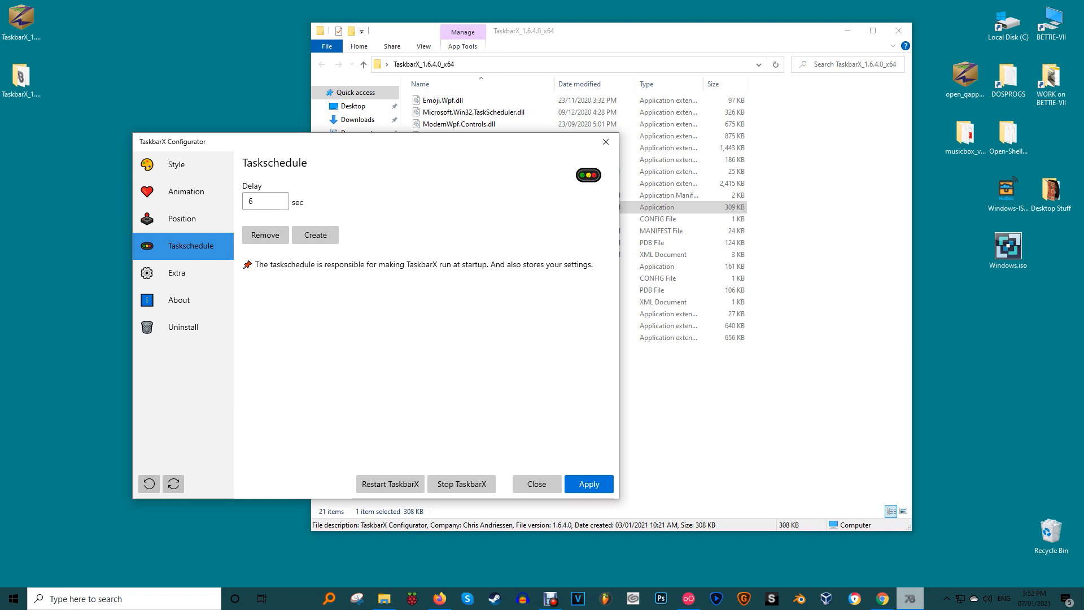
{"action": "left_click", "coordinate": [183, 273]}
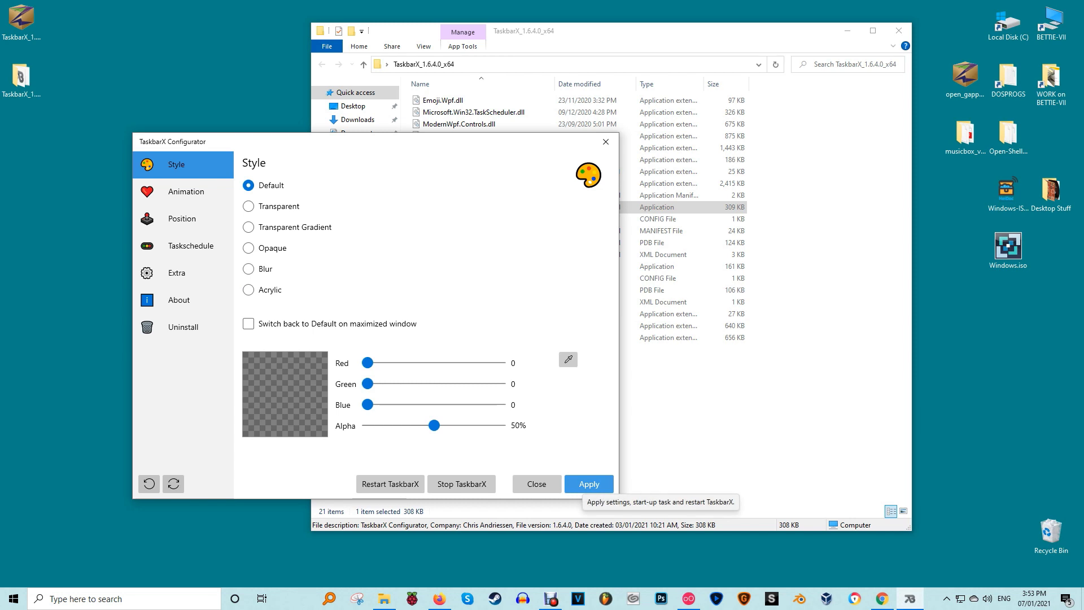
{"action": "left_click", "coordinate": [589, 484]}
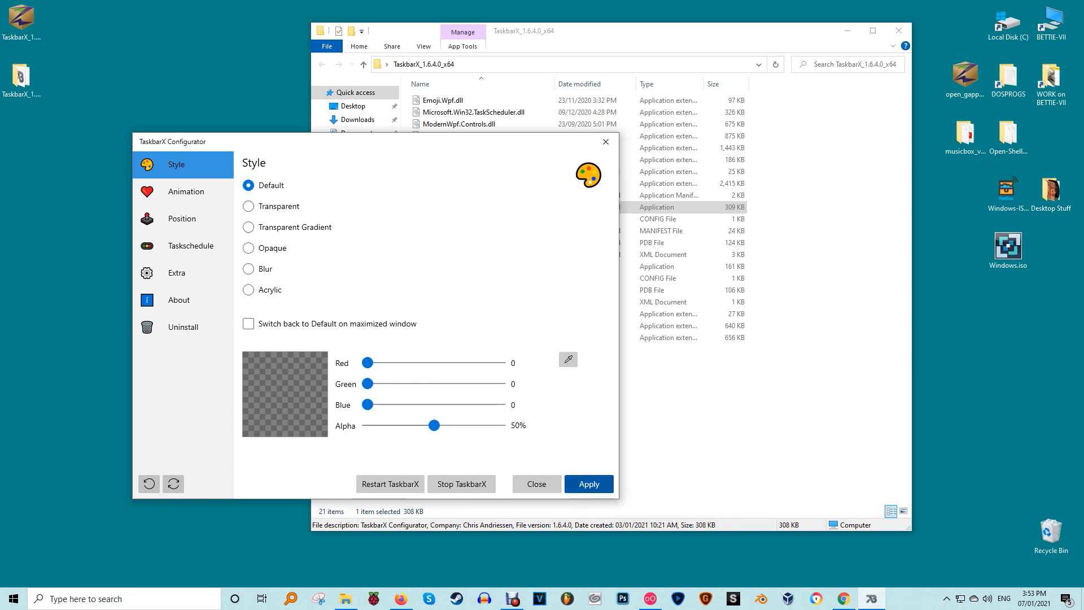